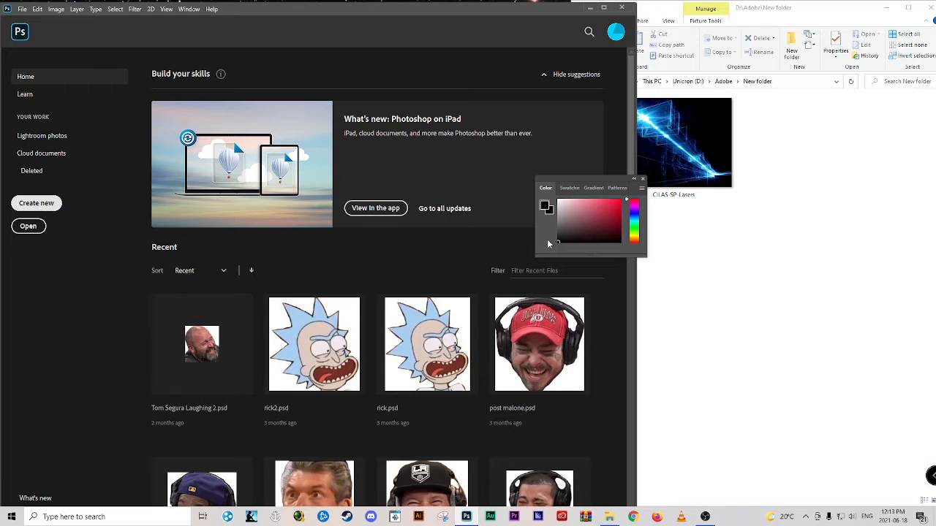
Create a new document at the default Photoshop size, 16 x 12 cm at 118.11 pixels per centimetre with a white background
left_click(810, 264)
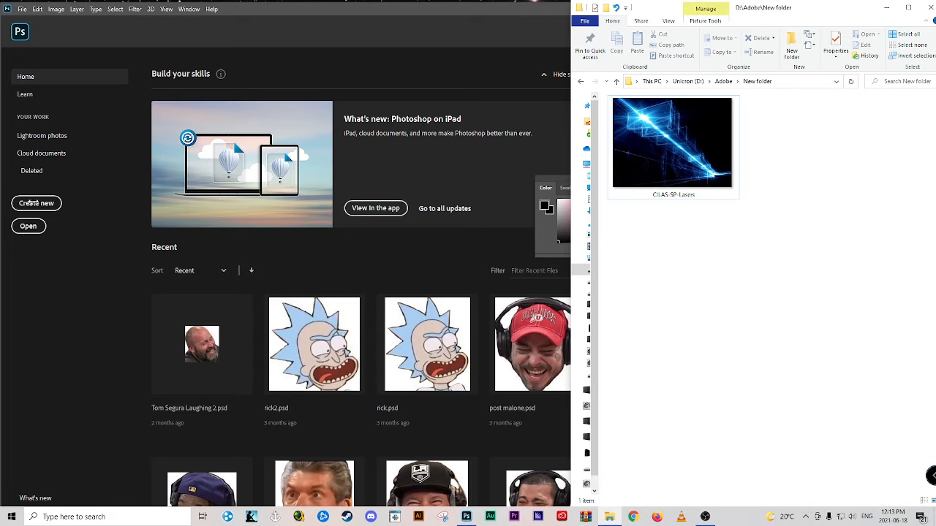
left_click(103, 240)
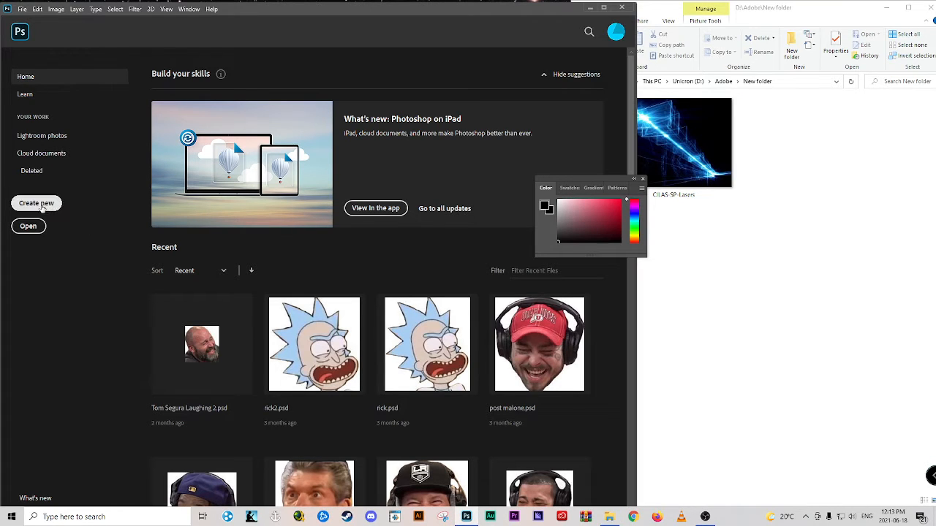
left_click(36, 204)
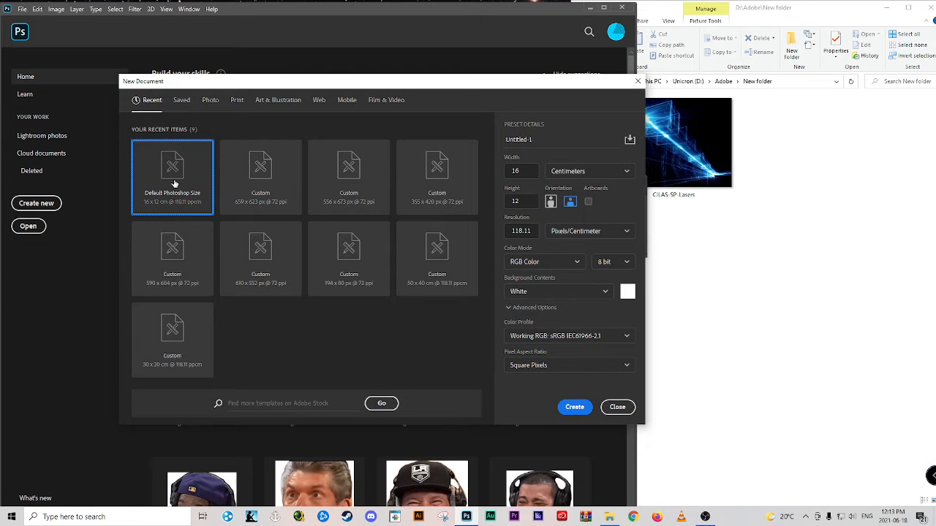
left_click(575, 408)
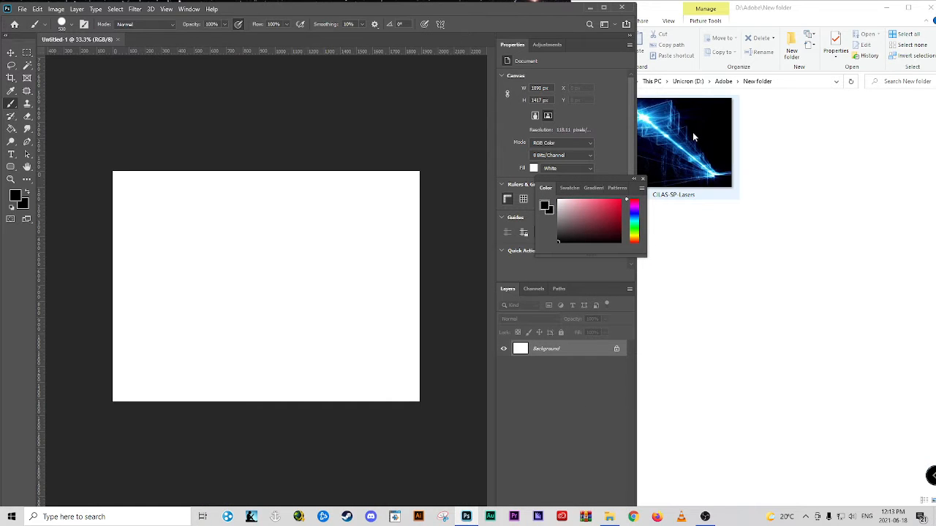
Place the CILAS-SP-Lasers image file into the document at its fitted size and delete the Background layer
left_click_drag(280, 247, 263, 249)
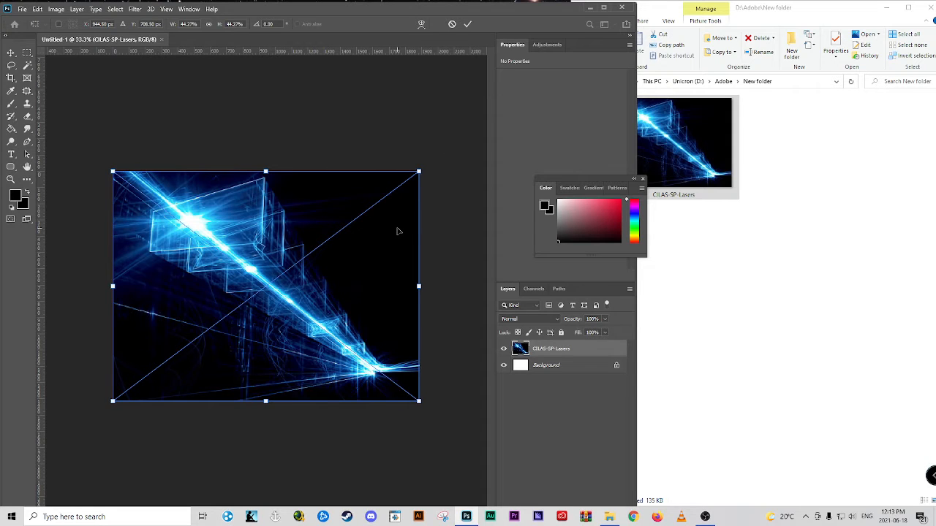
key("Return")
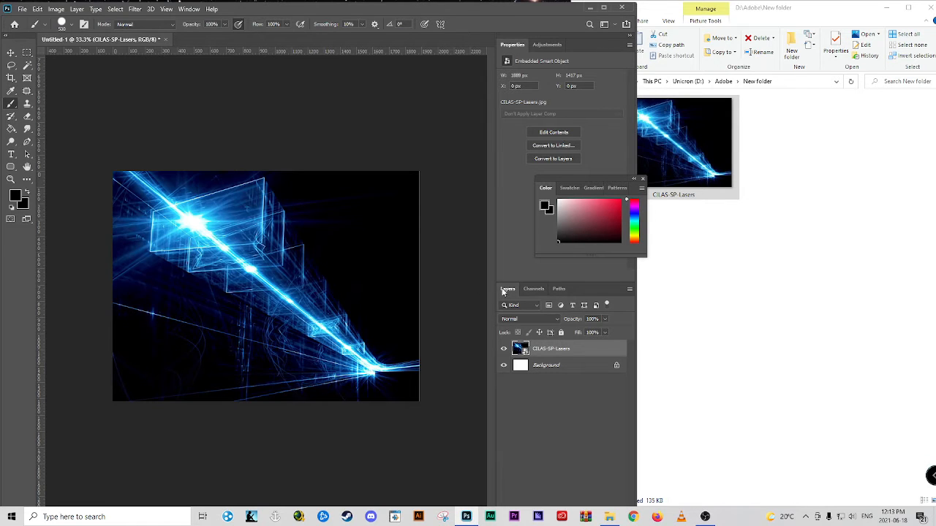
left_click(538, 368)
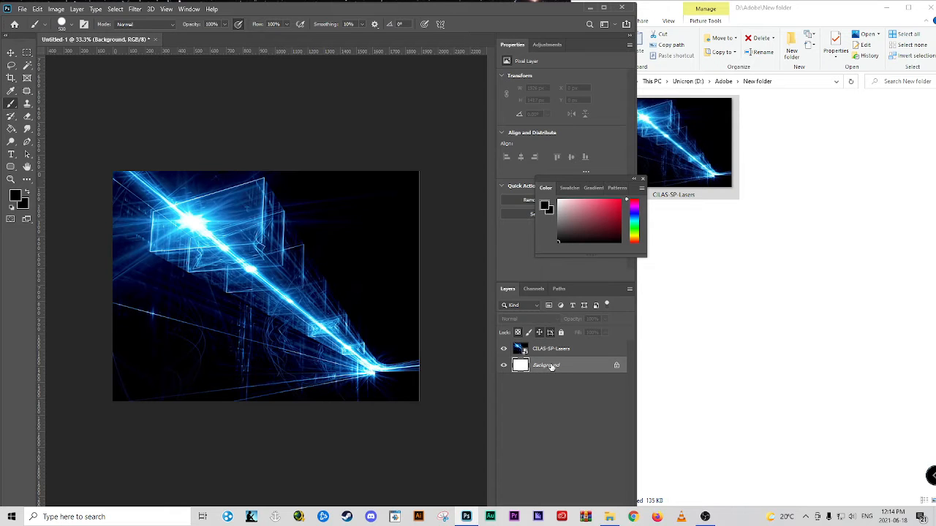
key("Delete")
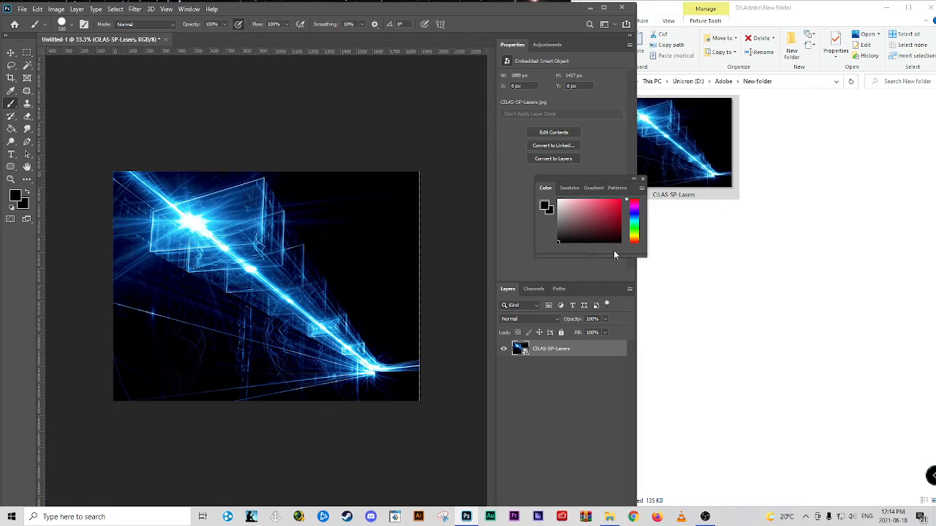
Draw a bright red rounded rectangle of about 2097 x 1624 px covering the whole canvas and place its layer beneath the laser image
left_click(620, 200)
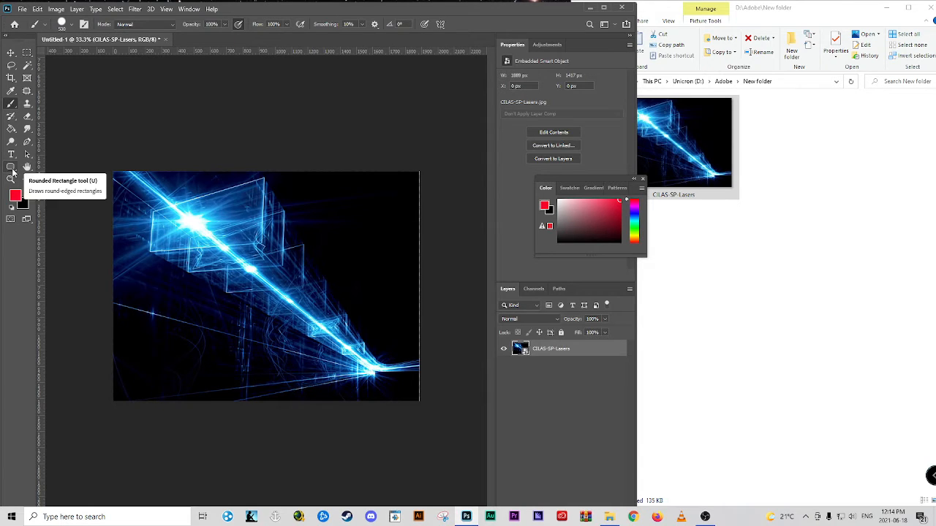
left_click(10, 167)
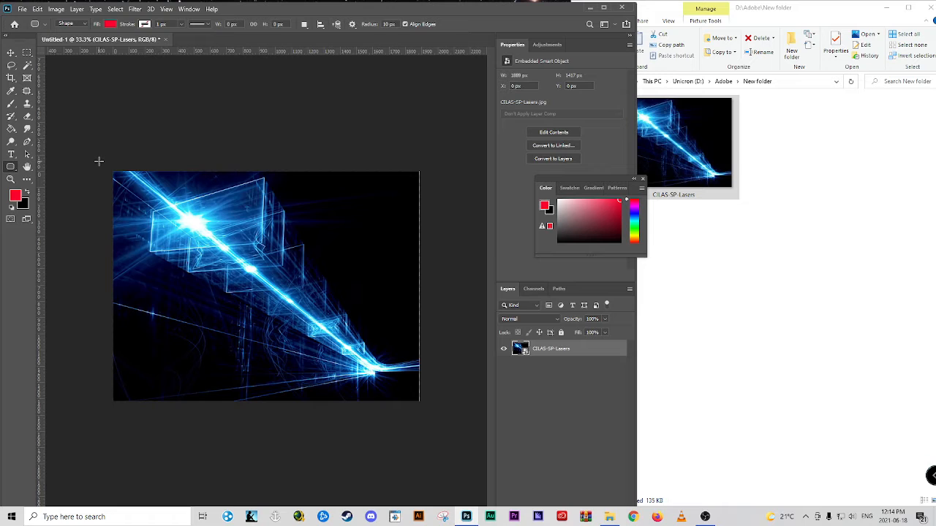
left_click_drag(96, 158, 436, 422)
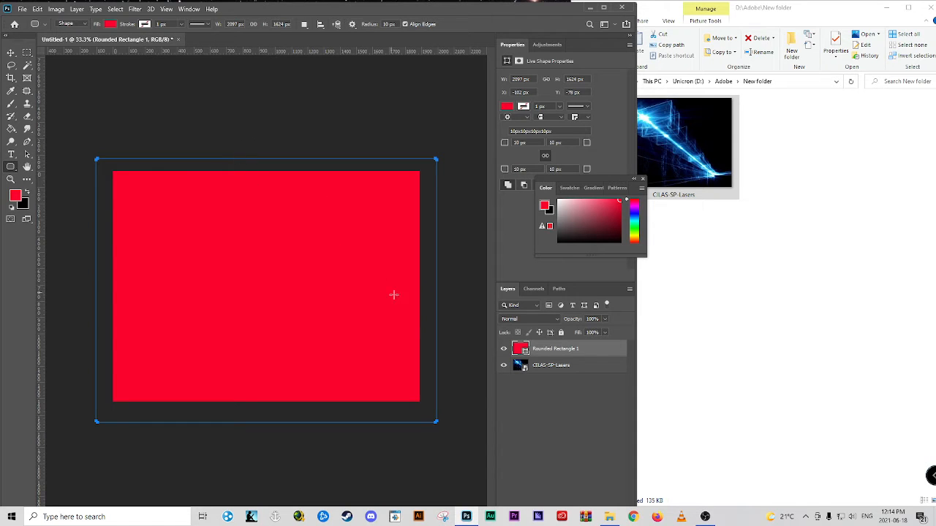
left_click_drag(553, 356, 557, 378)
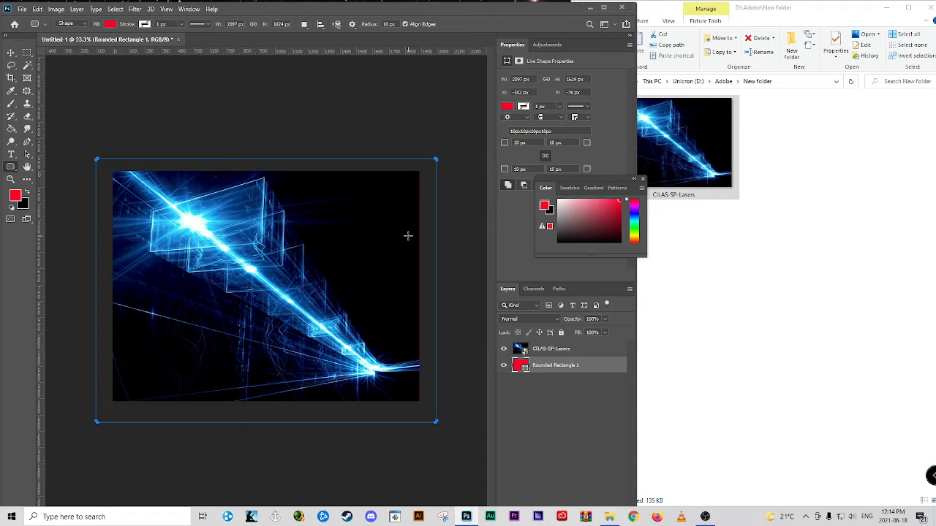
Maximize the Photoshop window, move the floating colour picker off the canvas, and add a layer mask to the CILAS-SP-Lasers layer
left_click(603, 8)
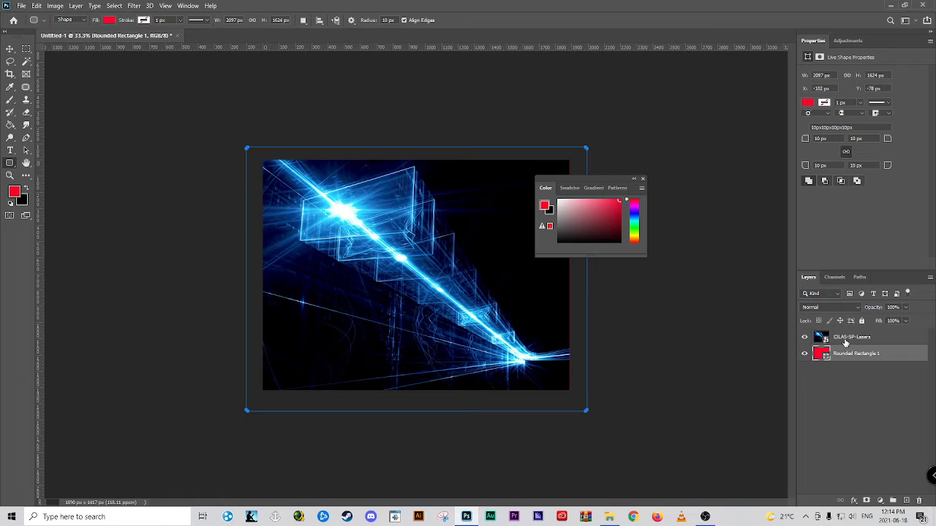
left_click_drag(571, 177, 842, 189)
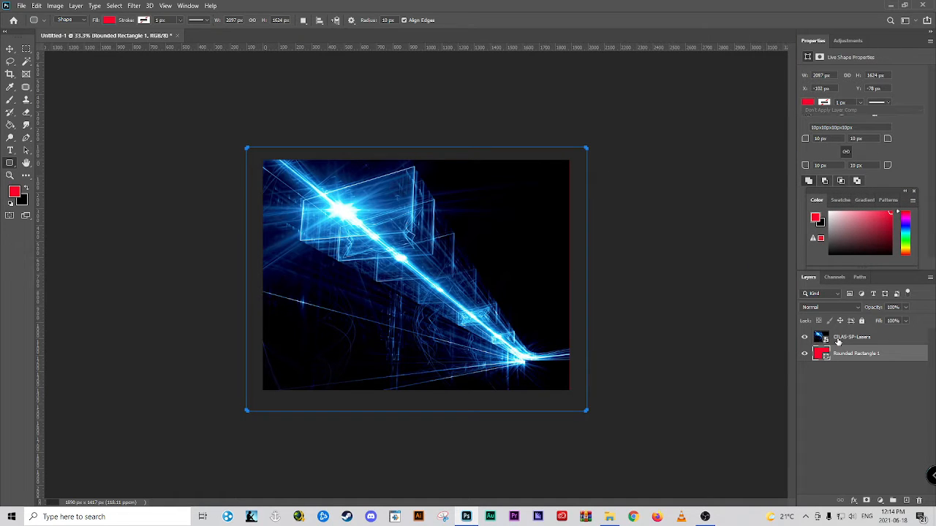
left_click(838, 340)
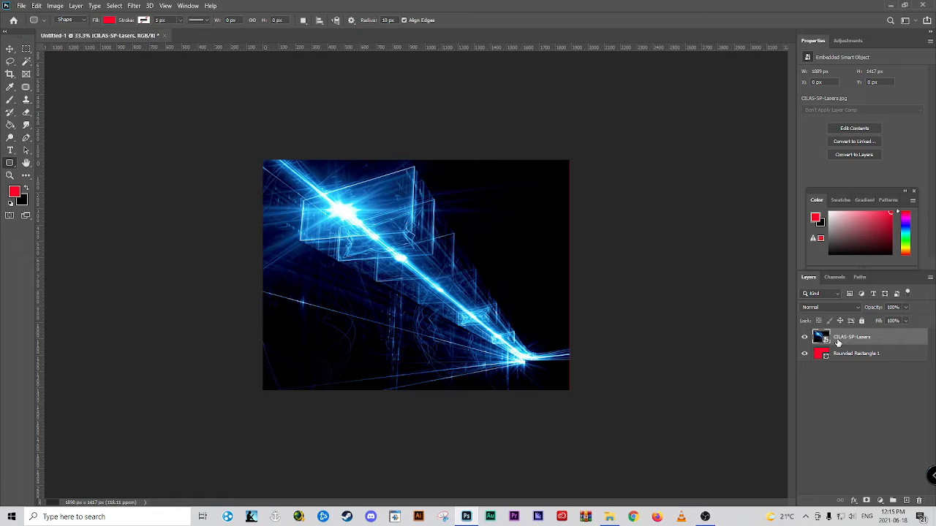
left_click(867, 501)
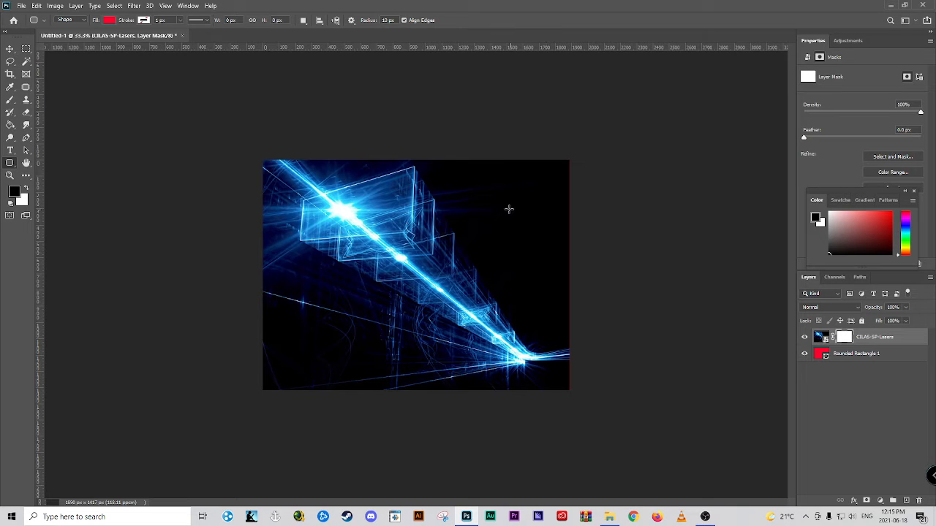
Activate the Brush tool for painting on the layer mask and set its size to 500 px
left_click(9, 100)
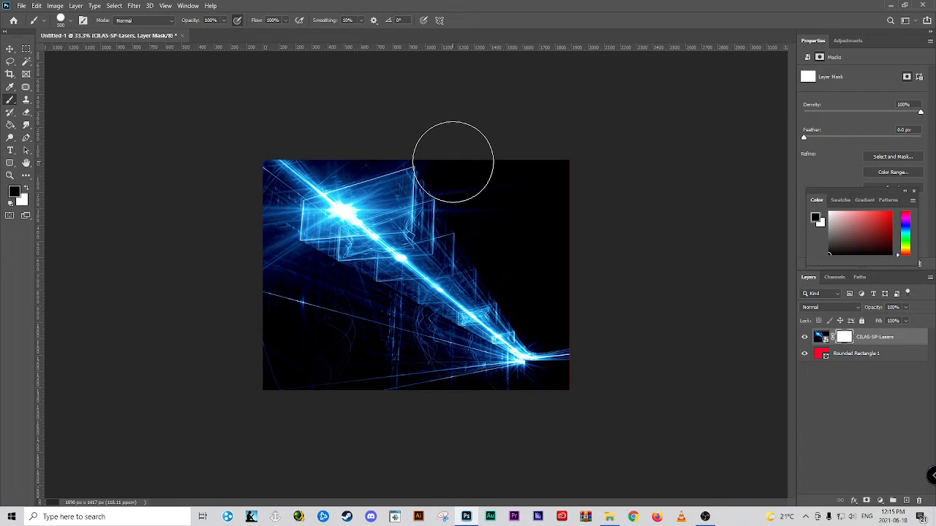
key("bracketleft")
key("bracketleft")
key("bracketleft")
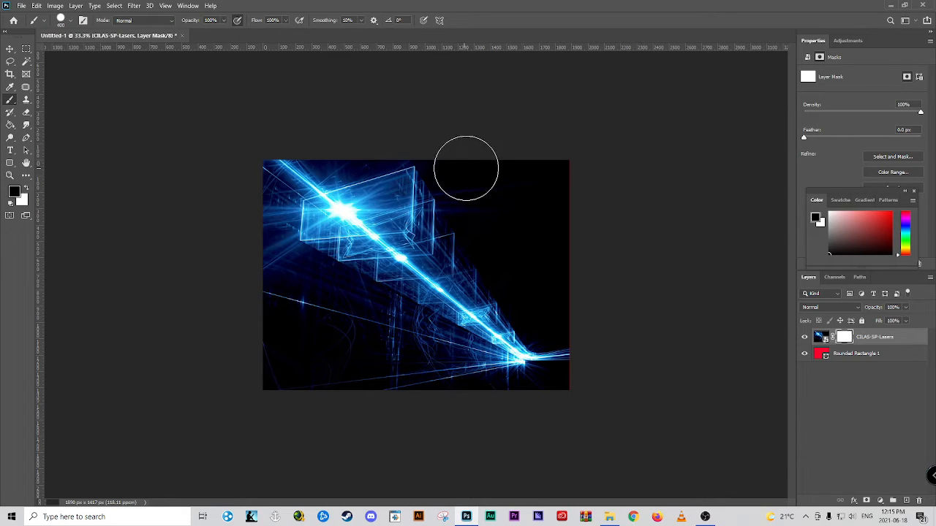
key("bracketright")
key("bracketright")
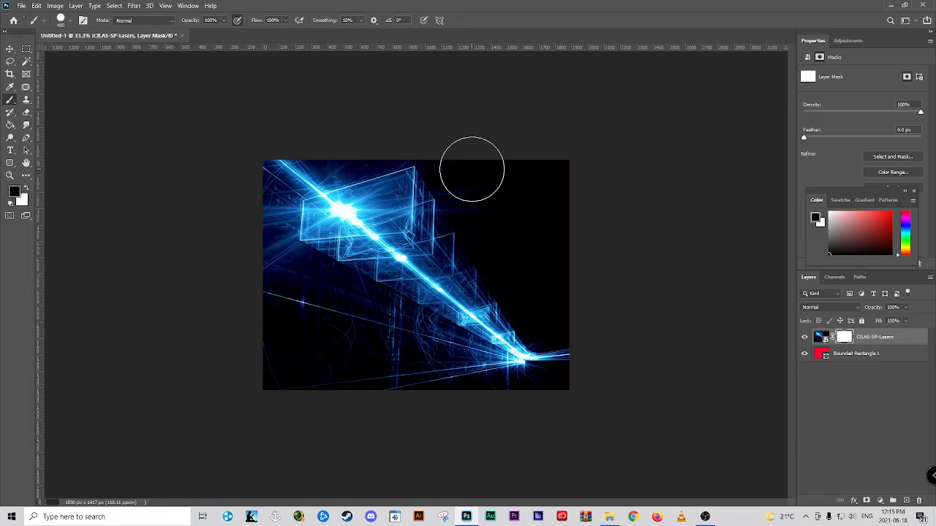
key("bracketright")
key("bracketright")
key("bracketleft")
key("bracketleft")
key("bracketleft")
key("bracketright")
key("bracketright")
Try the brush at 46% hardness and return it to 100%
left_click(71, 22)
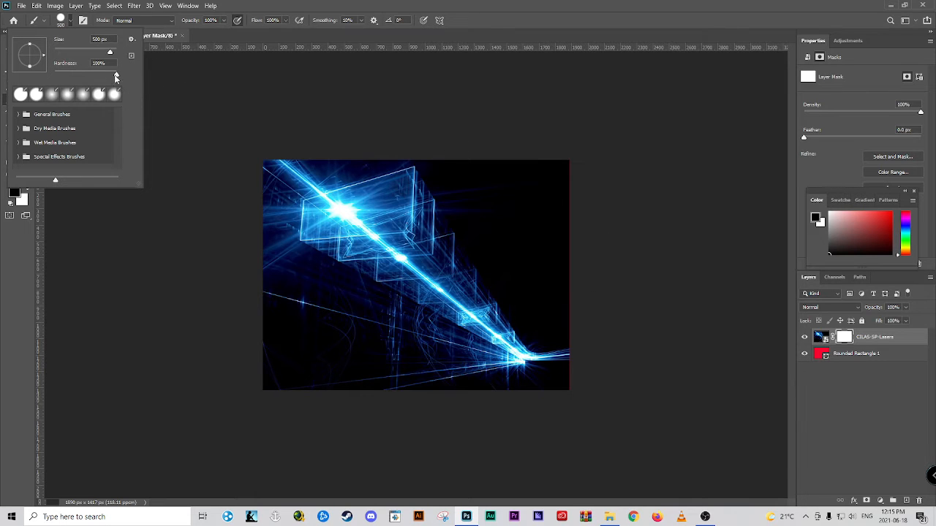
left_click_drag(115, 76, 88, 76)
left_click(84, 76)
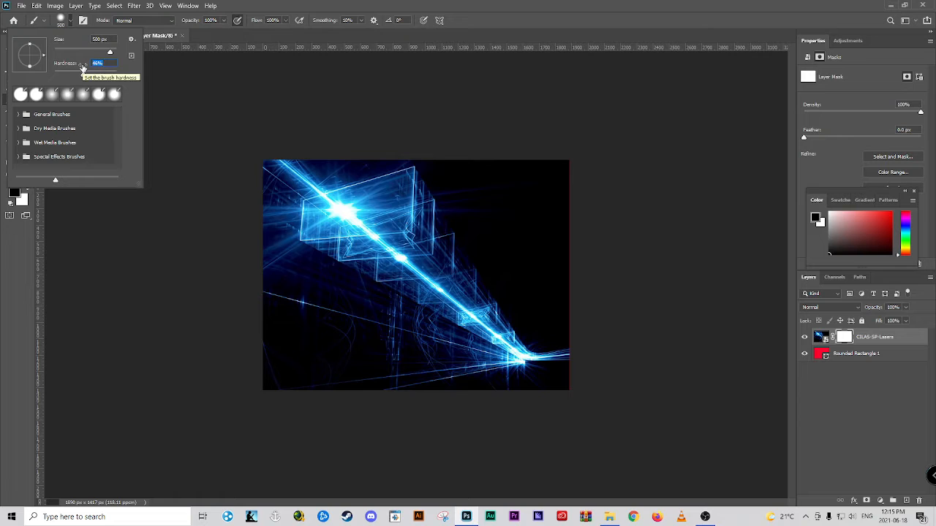
left_click_drag(82, 76, 132, 79)
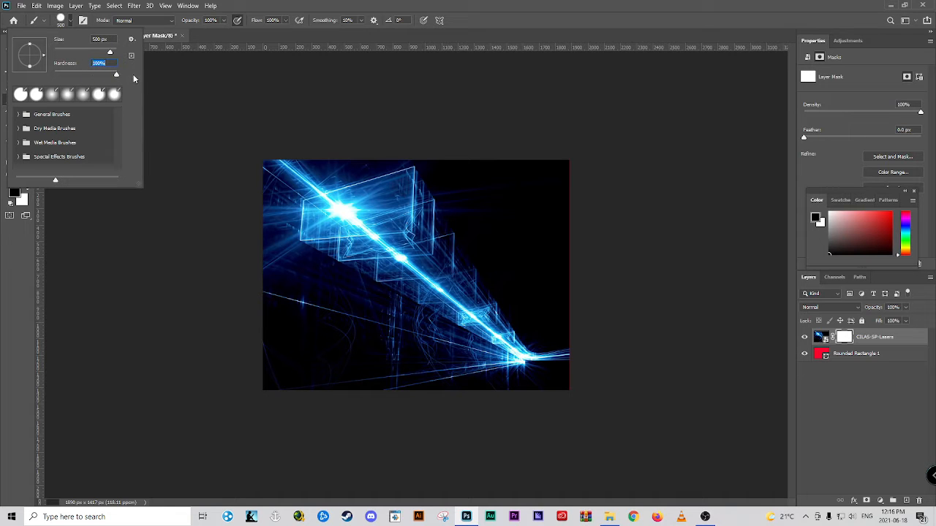
left_click(414, 266)
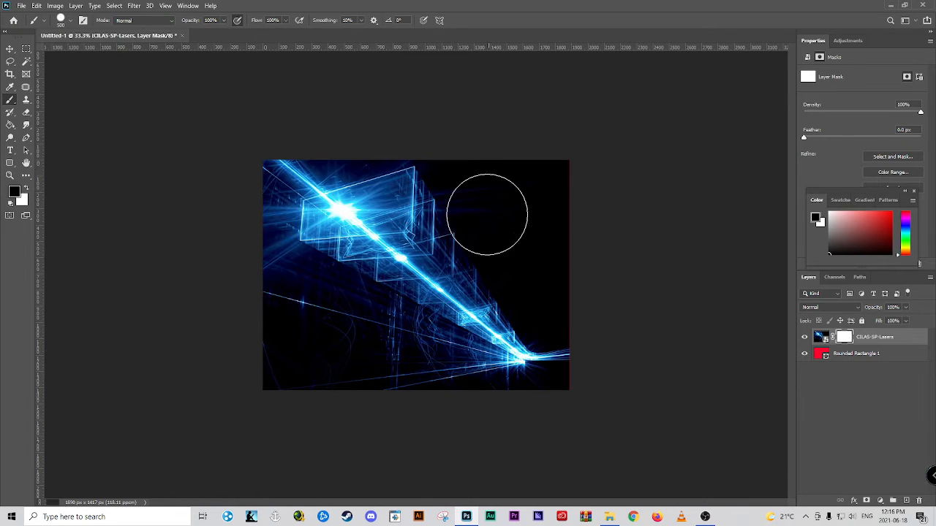
Paint black on the laser layer's mask with the 500 px hard brush, hiding the dark areas around the diagonal beam on all sides
mouse_move(461, 171)
left_mouse_down()
mouse_move(560, 217)
mouse_move(562, 197)
mouse_move(548, 255)
mouse_move(453, 182)
mouse_move(476, 198)
mouse_move(487, 228)
mouse_move(560, 292)
mouse_move(581, 392)
mouse_move(571, 419)
left_mouse_up()
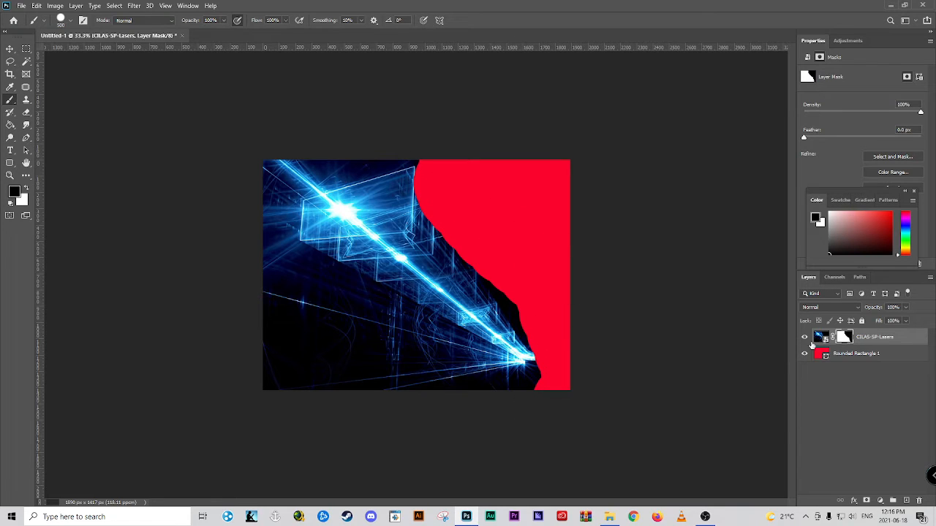
mouse_move(434, 378)
left_mouse_down()
mouse_move(270, 342)
mouse_move(312, 369)
left_mouse_up()
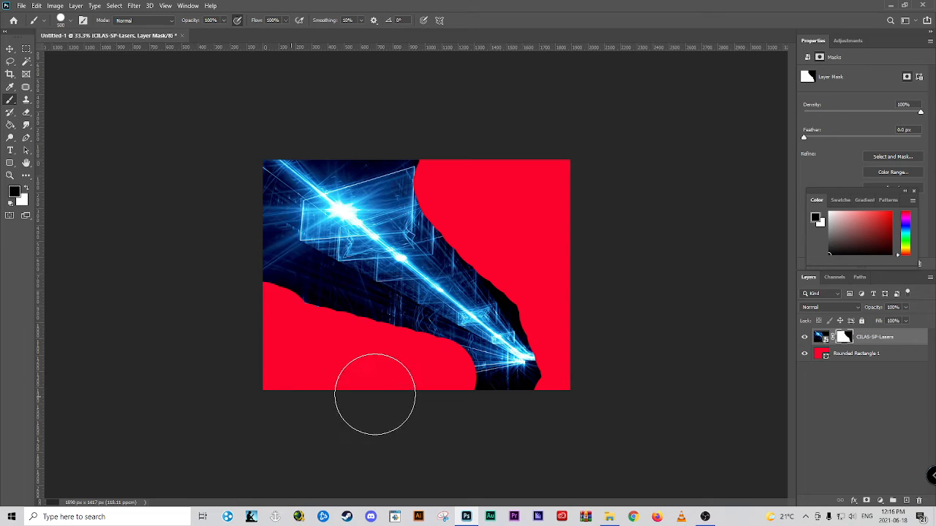
left_click_drag(300, 311, 296, 330)
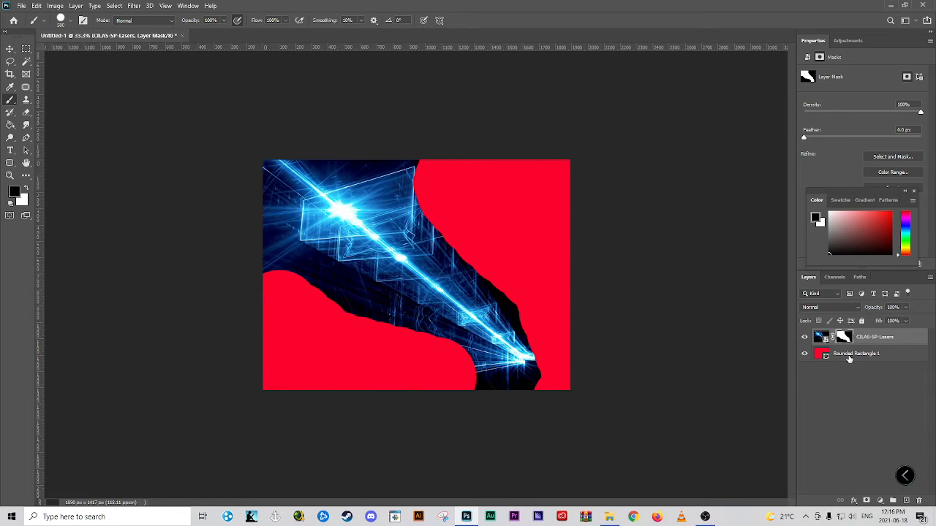
mouse_move(246, 271)
left_mouse_down()
mouse_move(330, 331)
mouse_move(380, 355)
mouse_move(355, 334)
mouse_move(480, 403)
mouse_move(492, 404)
mouse_move(346, 331)
mouse_move(565, 420)
mouse_move(568, 336)
mouse_move(527, 270)
left_mouse_up()
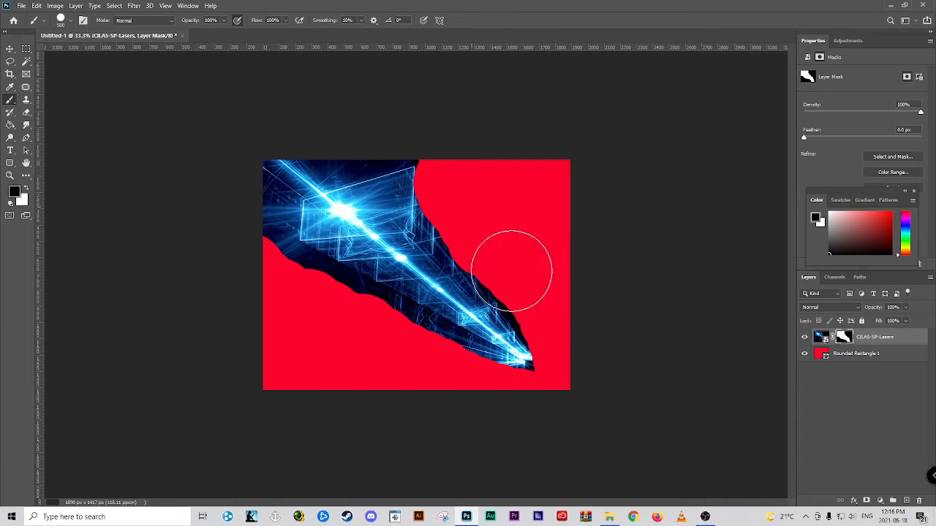
mouse_move(246, 223)
left_mouse_down()
mouse_move(263, 251)
mouse_move(326, 304)
mouse_move(519, 397)
mouse_move(568, 403)
left_mouse_up()
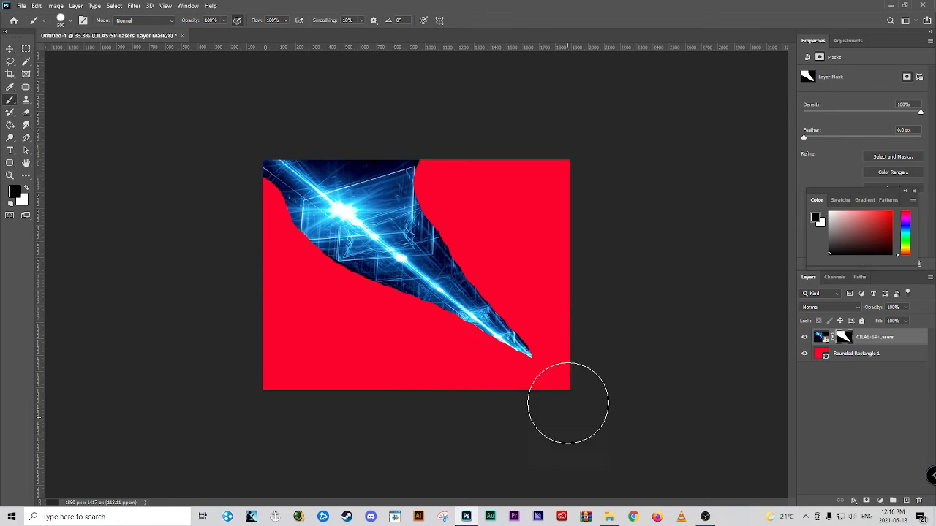
mouse_move(460, 183)
left_mouse_down()
mouse_move(464, 218)
mouse_move(584, 349)
mouse_move(510, 288)
mouse_move(463, 210)
mouse_move(439, 145)
mouse_move(429, 203)
mouse_move(408, 141)
mouse_move(345, 125)
mouse_move(261, 137)
mouse_move(238, 179)
mouse_move(246, 161)
mouse_move(268, 199)
mouse_move(342, 139)
mouse_move(371, 133)
left_mouse_up()
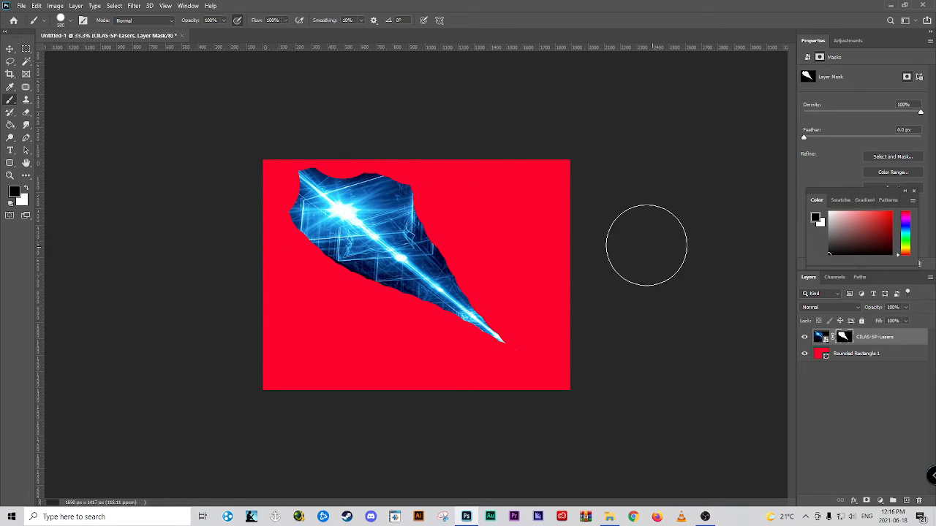
mouse_move(456, 252)
left_mouse_down()
mouse_move(455, 215)
mouse_move(461, 263)
mouse_move(341, 294)
mouse_move(356, 326)
mouse_move(359, 309)
mouse_move(401, 344)
left_mouse_up()
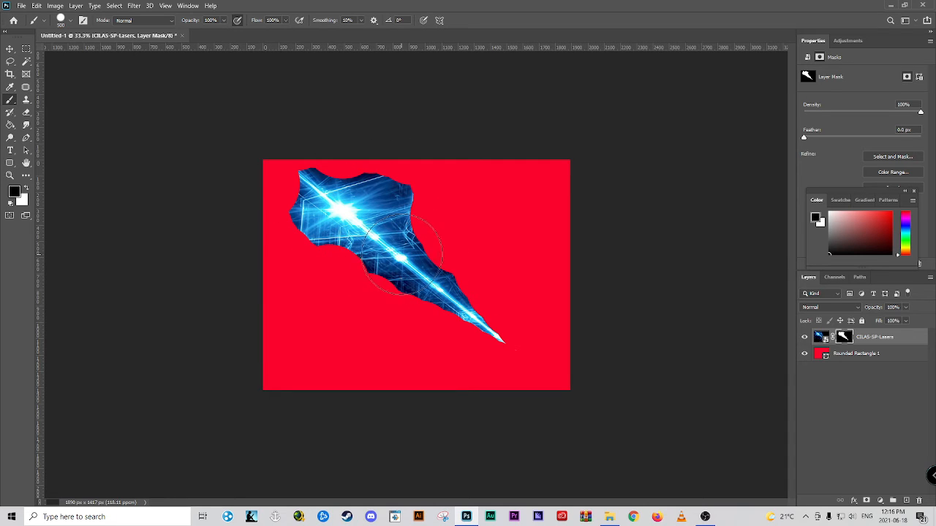
Reduce the brush to 100 px with softer hardness and mask out more of the image close to the beam and its bright flare
key("bracketleft")
key("bracketleft")
key("bracketleft")
key("bracketleft")
key("bracketleft")
left_click(62, 23)
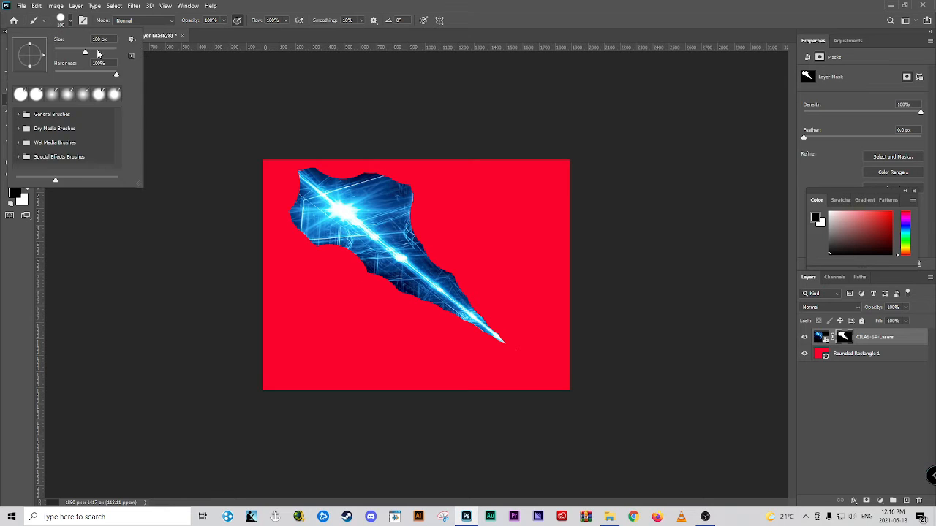
left_click_drag(116, 78, 96, 78)
key("Return")
left_click_drag(346, 257, 531, 358)
mouse_move(475, 295)
left_mouse_down()
mouse_move(414, 239)
mouse_move(431, 256)
mouse_move(412, 224)
mouse_move(425, 203)
mouse_move(389, 191)
mouse_move(401, 184)
mouse_move(316, 166)
mouse_move(330, 180)
mouse_move(299, 166)
mouse_move(296, 231)
mouse_move(285, 211)
mouse_move(293, 231)
mouse_move(316, 255)
mouse_move(348, 254)
mouse_move(443, 316)
left_mouse_up()
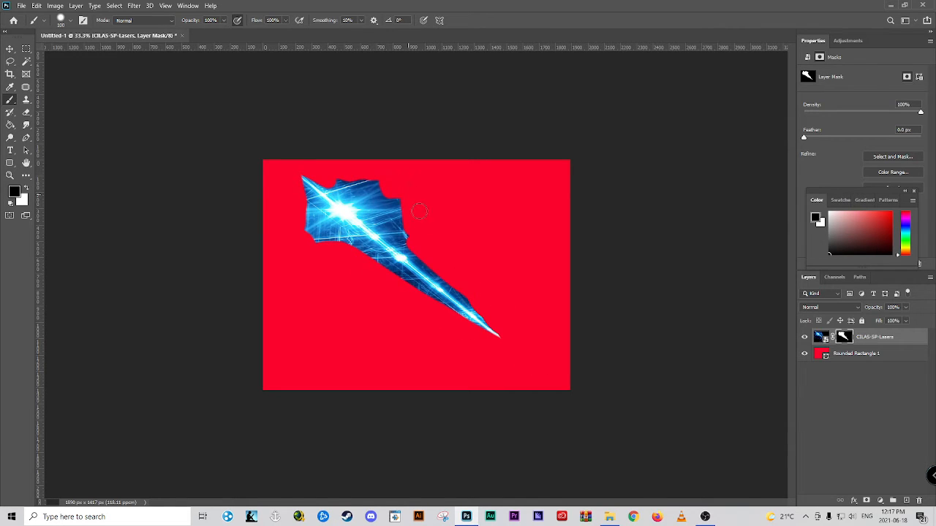
left_click_drag(419, 212, 411, 231)
mouse_move(370, 173)
left_mouse_down()
mouse_move(391, 192)
mouse_move(372, 187)
mouse_move(397, 201)
mouse_move(370, 194)
mouse_move(407, 208)
mouse_move(384, 215)
mouse_move(412, 229)
left_mouse_up()
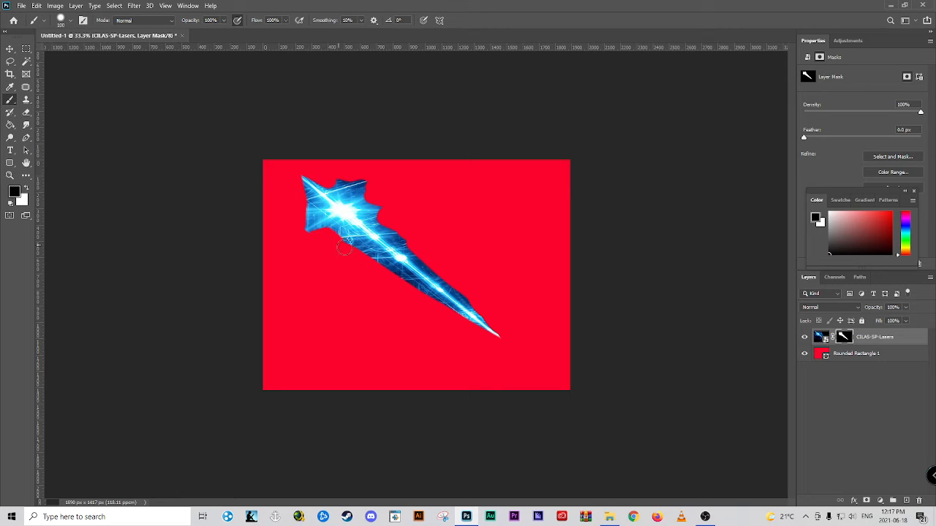
mouse_move(291, 222)
left_mouse_down()
mouse_move(307, 214)
mouse_move(302, 198)
left_mouse_up()
Lower the 100 px brush's hardness to about 30%
left_click(71, 22)
left_click_drag(82, 73, 73, 73)
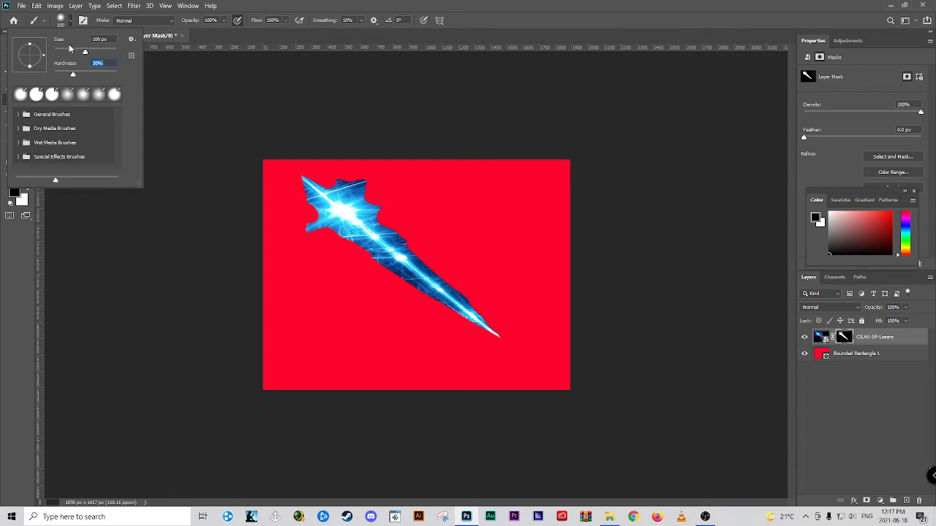
key("Return")
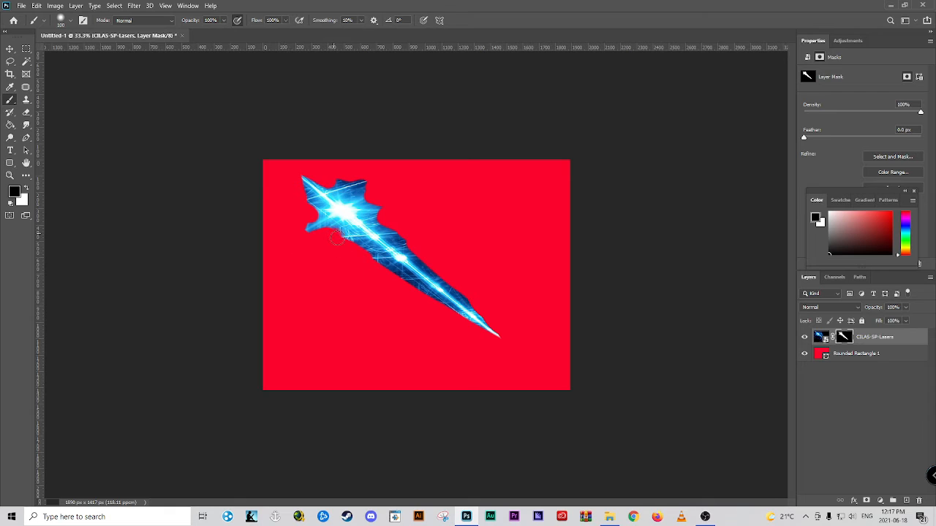
Paint black with the soft 100 px brush on the laser's mask to fade the beam's edges, and delete the red rounded rectangle layer
mouse_move(364, 252)
left_mouse_down()
mouse_move(512, 353)
mouse_move(500, 322)
mouse_move(409, 234)
mouse_move(416, 255)
mouse_move(388, 270)
mouse_move(500, 337)
left_mouse_up()
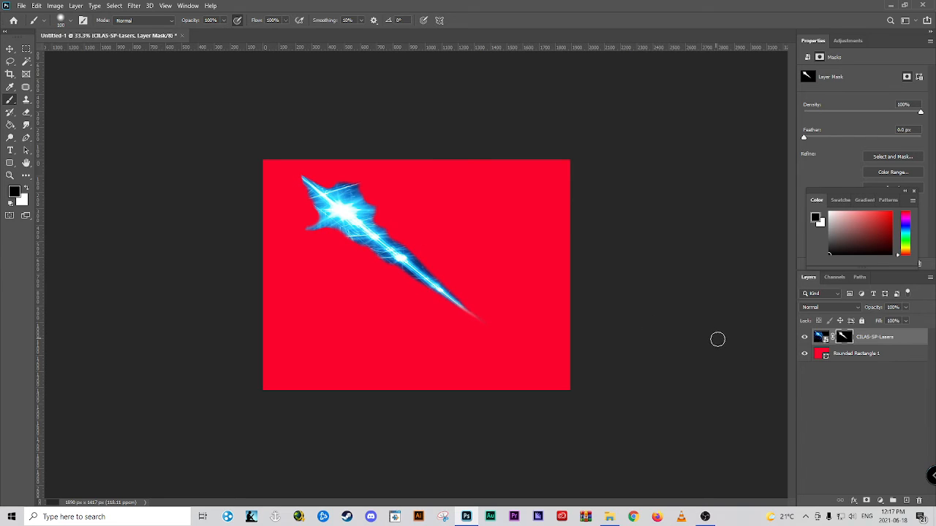
left_click(867, 355)
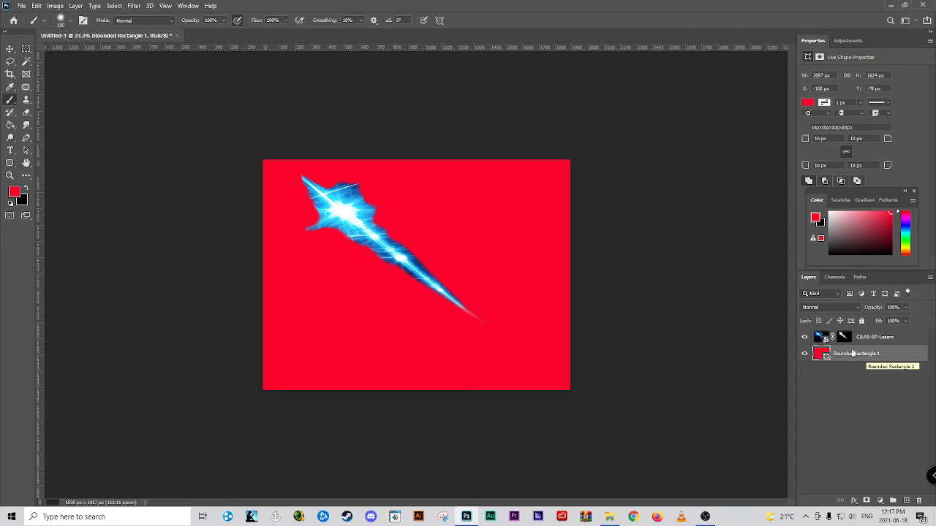
key("Delete")
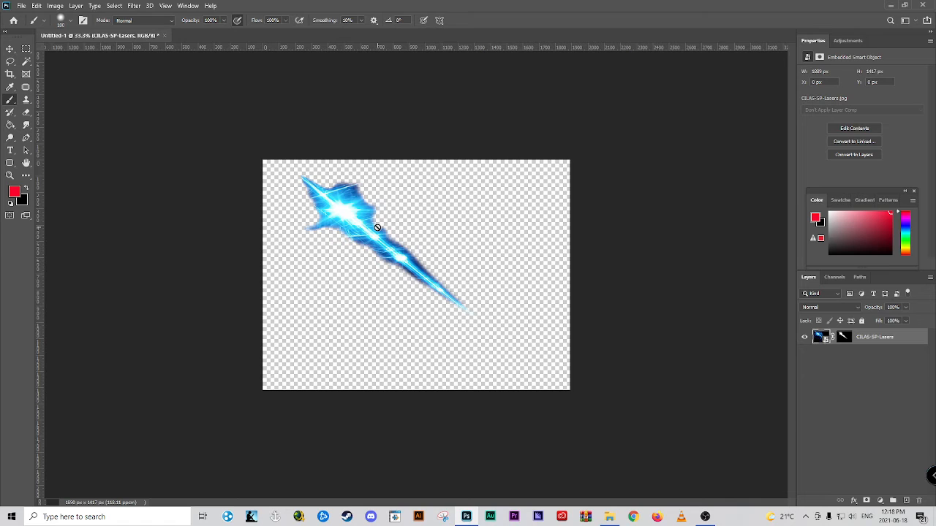
Rotate the image with the Crop tool until the beam stands vertical, and fit the crop frame closely around it, about 480 × 1420 px
key("c")
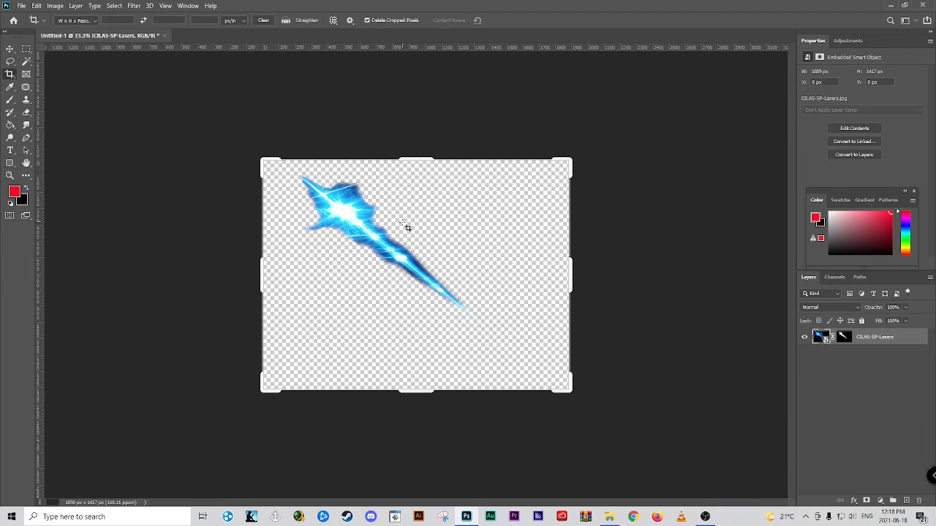
left_click_drag(572, 390, 524, 357)
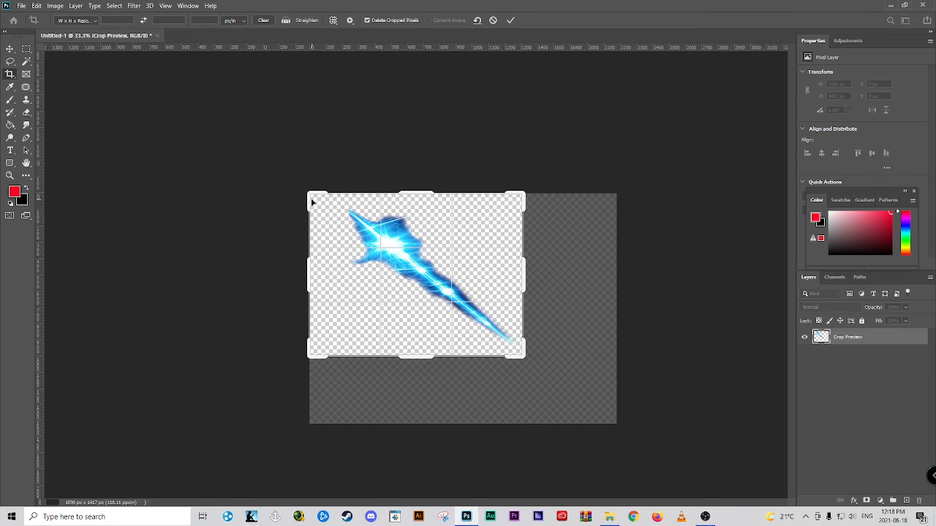
key("Escape")
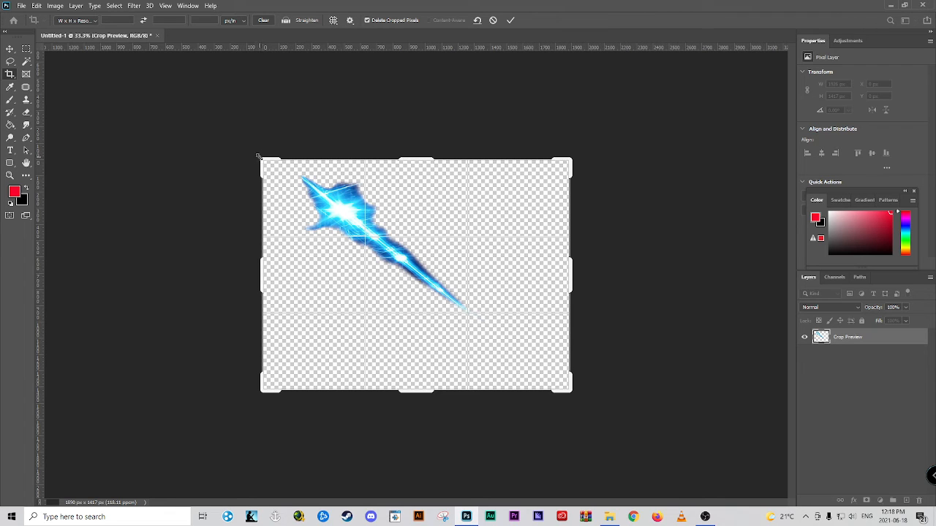
left_click_drag(257, 156, 412, 134)
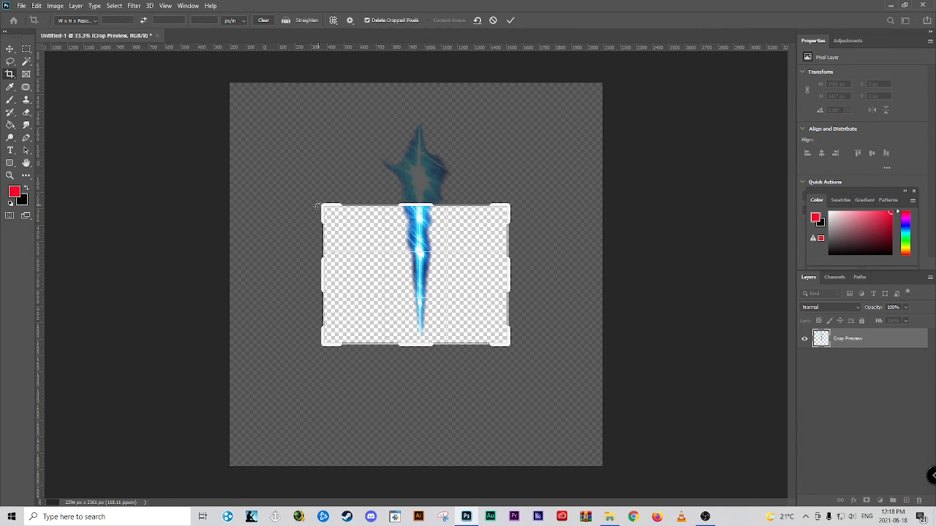
left_click_drag(315, 201, 331, 162)
left_click_drag(502, 389, 463, 383)
left_click_drag(354, 268, 377, 266)
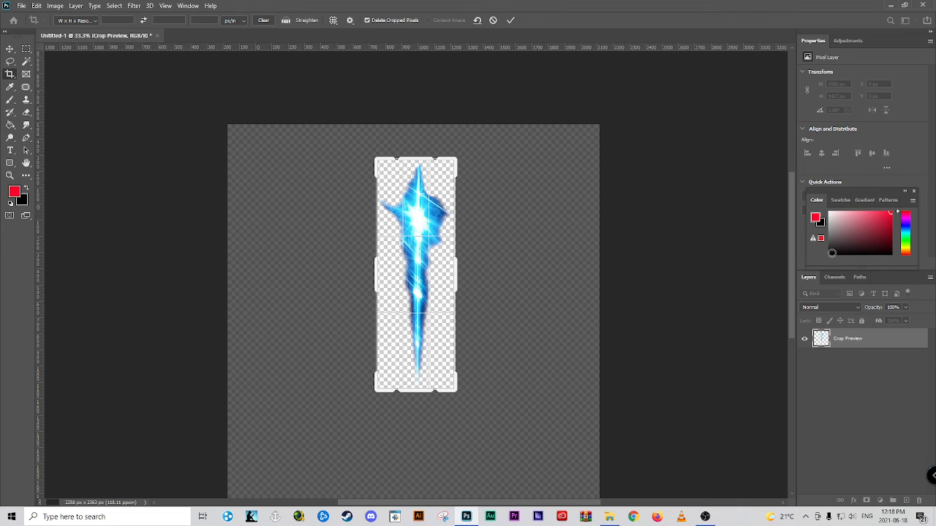
Set the foreground colour to black and apply the crop around the vertical beam
left_click_drag(863, 256, 809, 256)
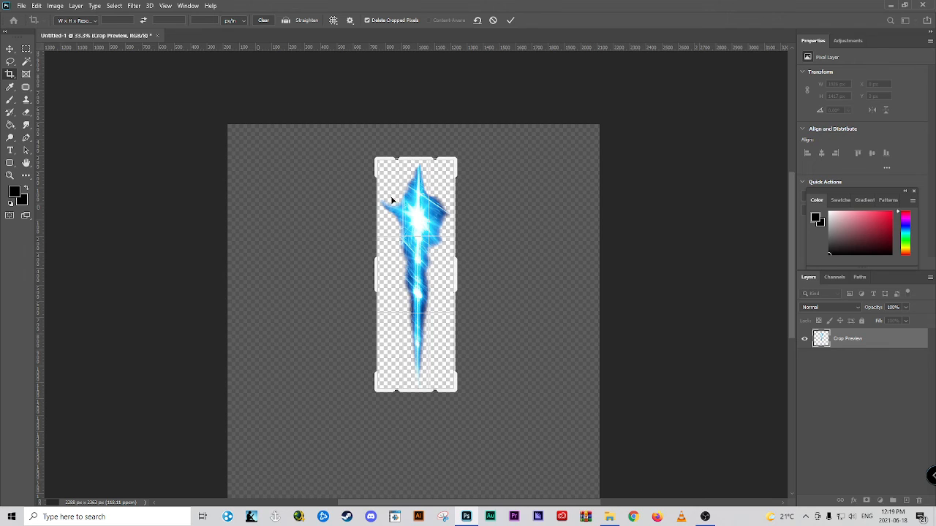
key("Return")
key("v")
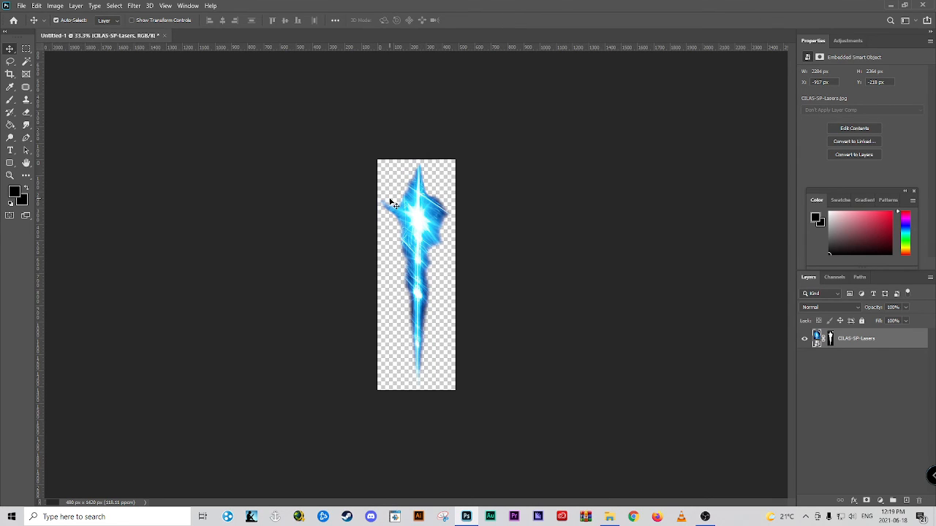
Rasterize the CILAS-SP-Lasers smart object layer, and try a black brush stroke over the beam's left spike, undoing it
key("b")
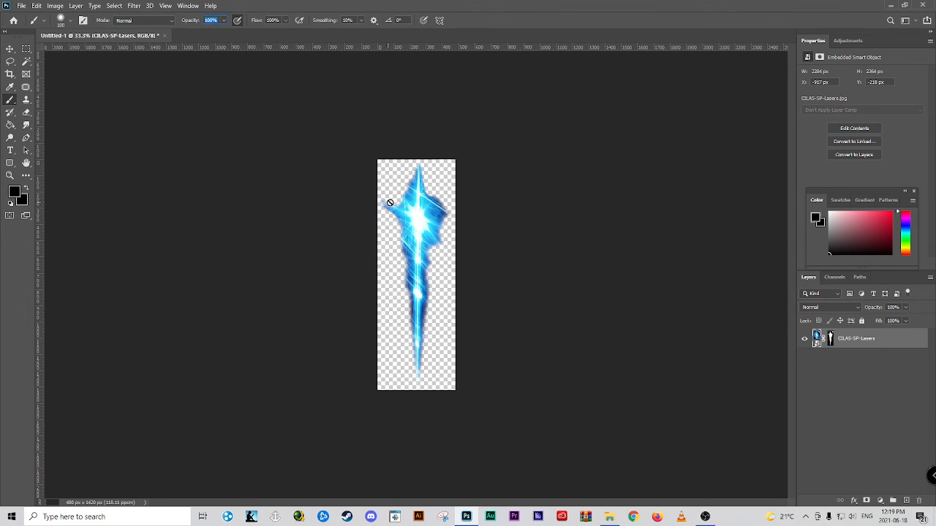
left_click(390, 203)
left_click(309, 205)
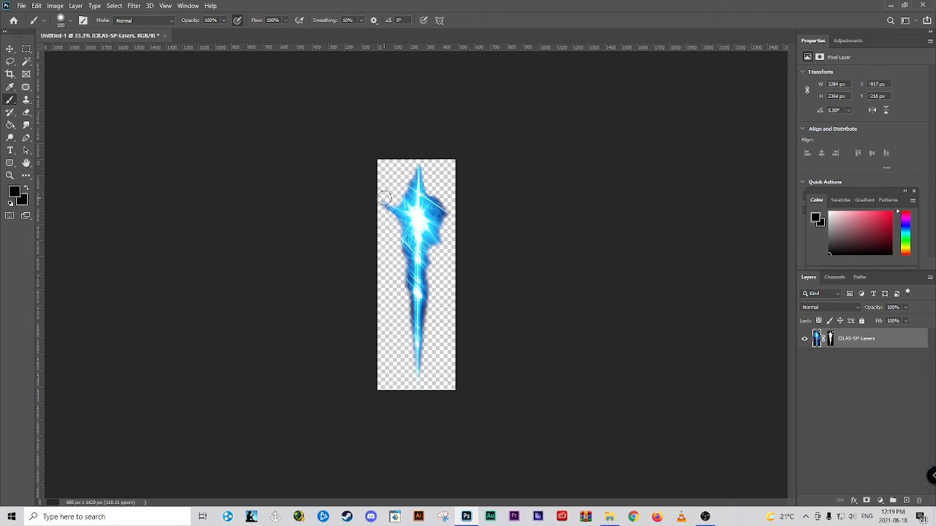
left_click_drag(385, 198, 388, 204)
key("ctrl+z")
Save a copy of the cropped beam to the Desktop as a PNG file named Laser, accepting the PNG format options
left_click(23, 7)
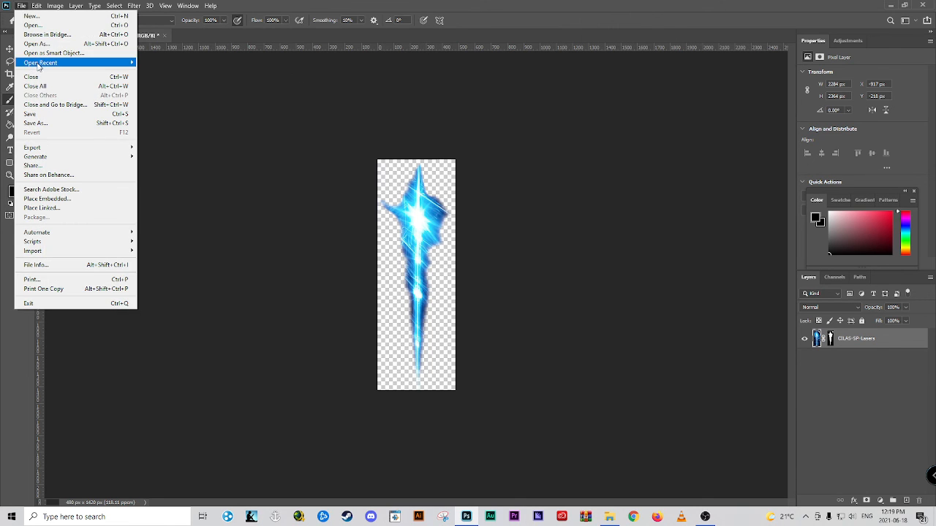
left_click(94, 125)
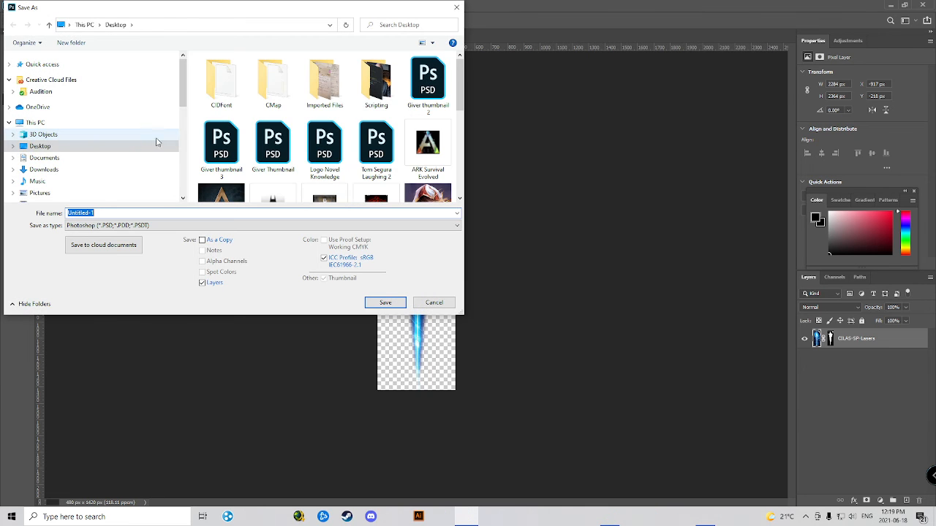
left_click(230, 227)
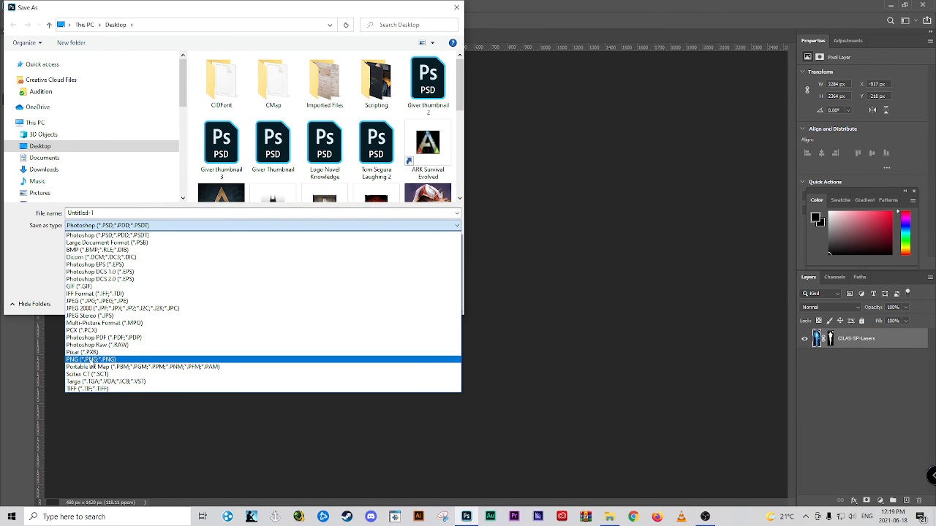
left_click(84, 360)
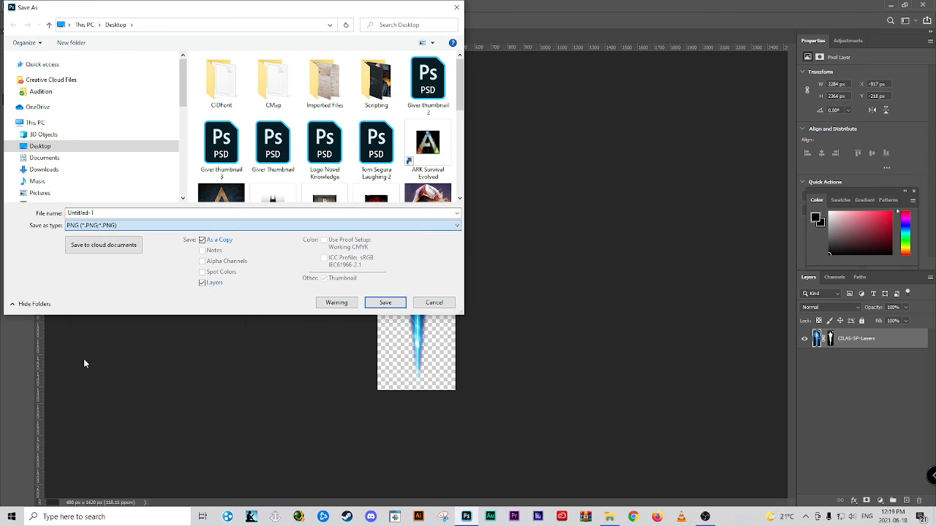
left_click(100, 213)
type("Laser")
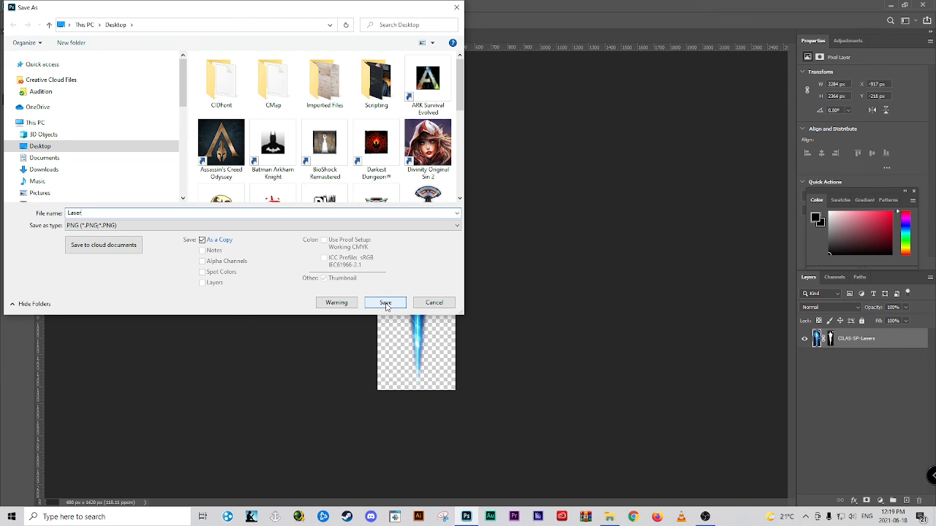
left_click(386, 304)
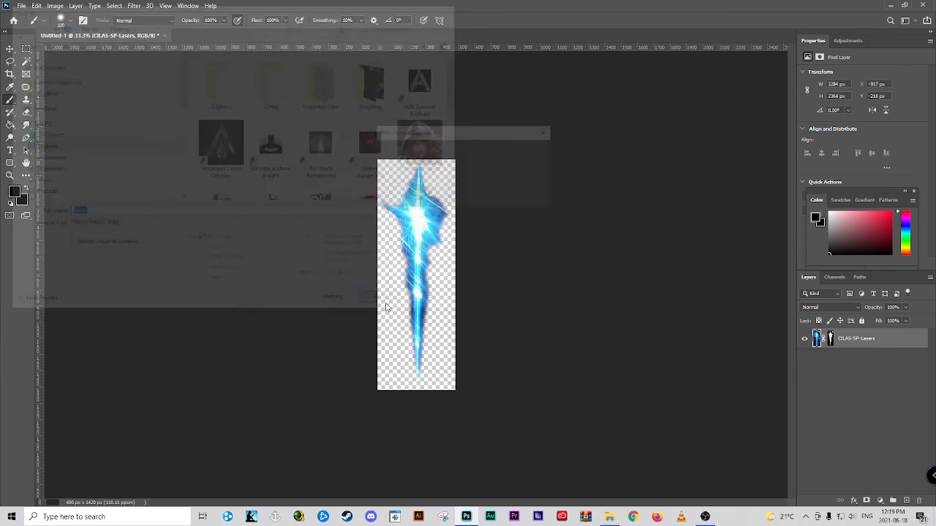
left_click(518, 153)
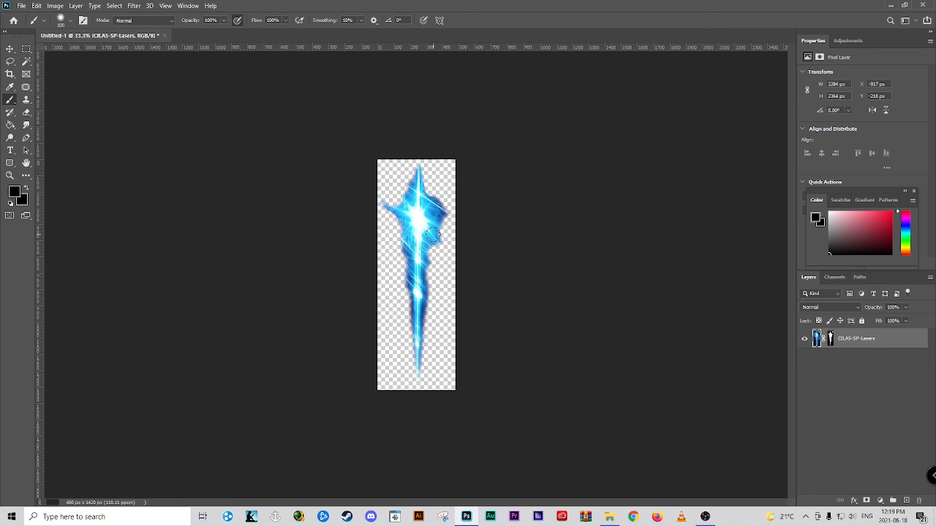
left_click(705, 517)
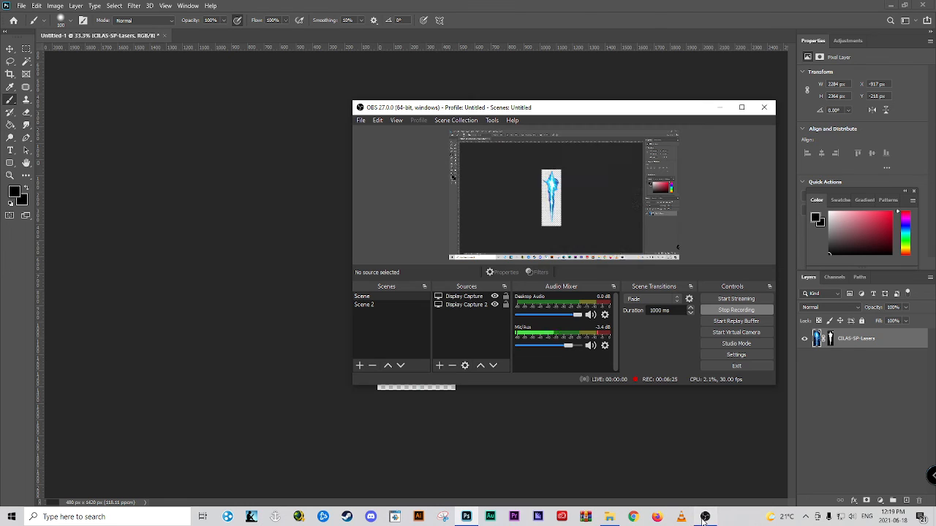